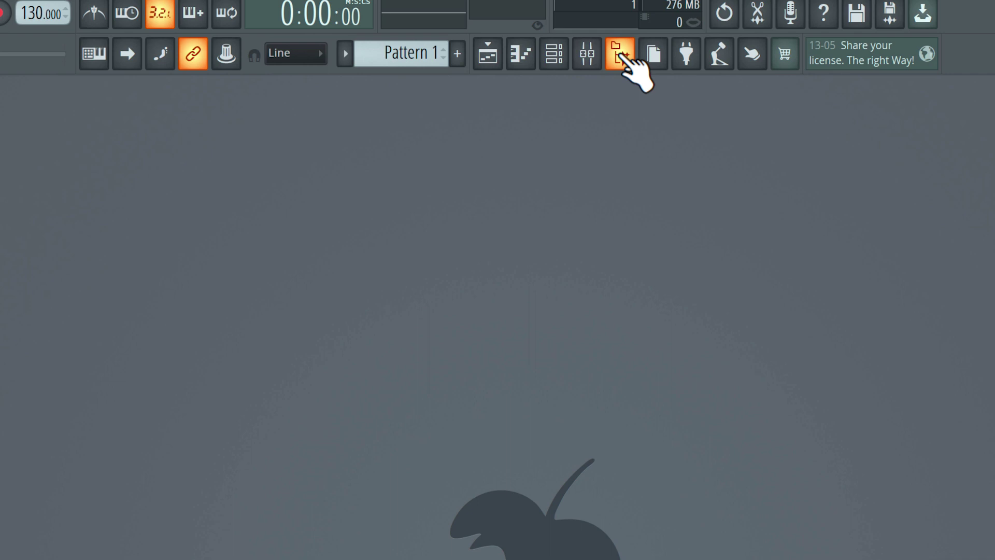
Step: Tour the playlist, piano roll and channel rack, closing the instrument list without adding anything
left_click(491, 56)
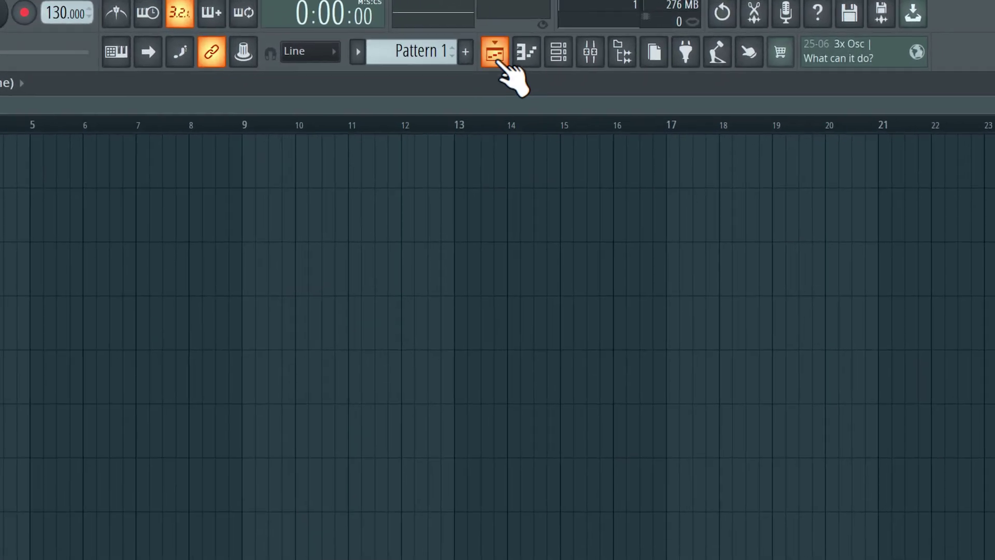
left_click(497, 56)
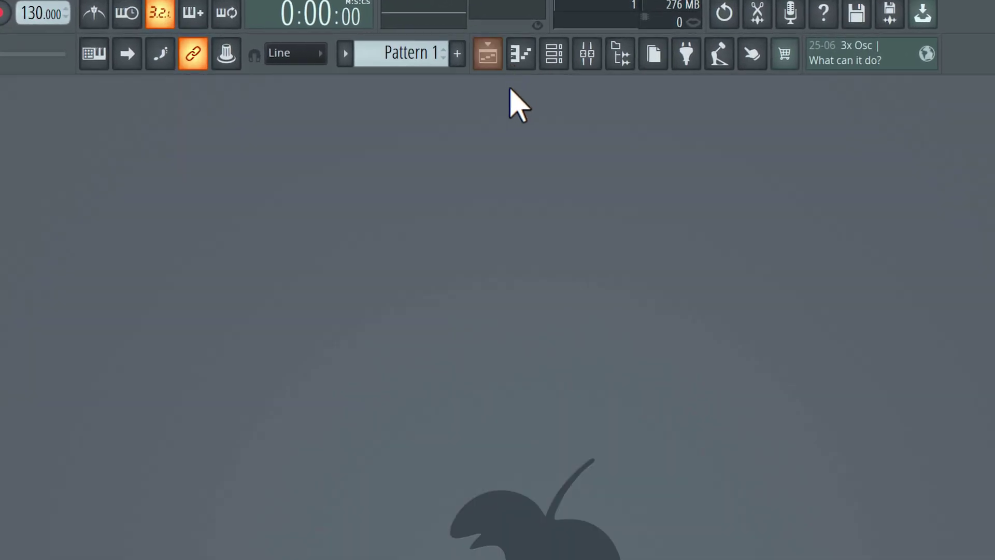
left_click(532, 60)
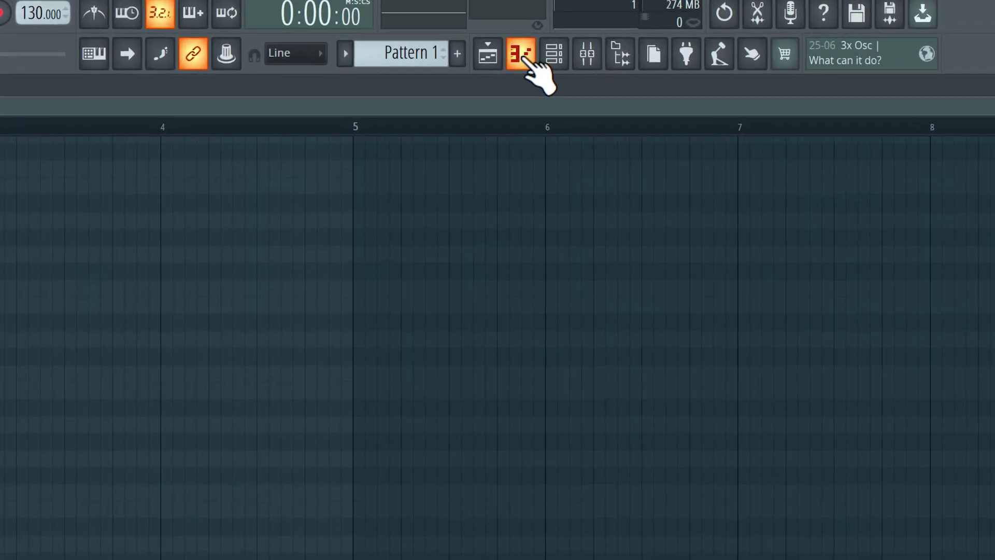
left_click(533, 53)
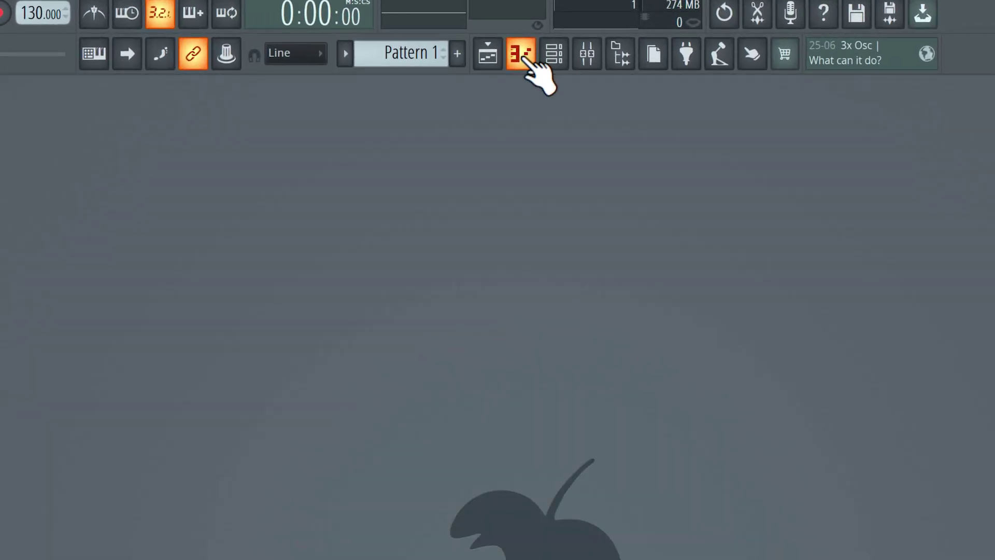
left_click(556, 55)
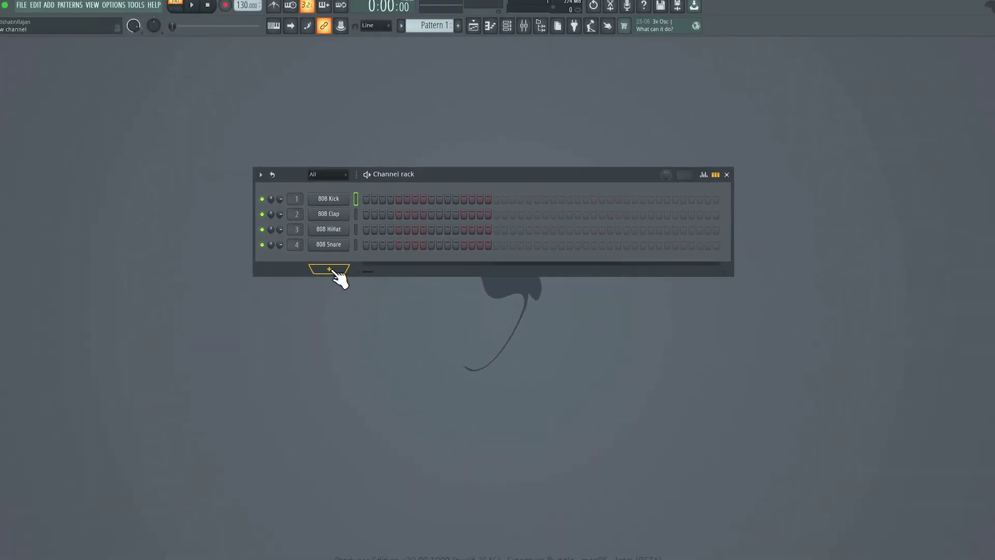
left_click(310, 282)
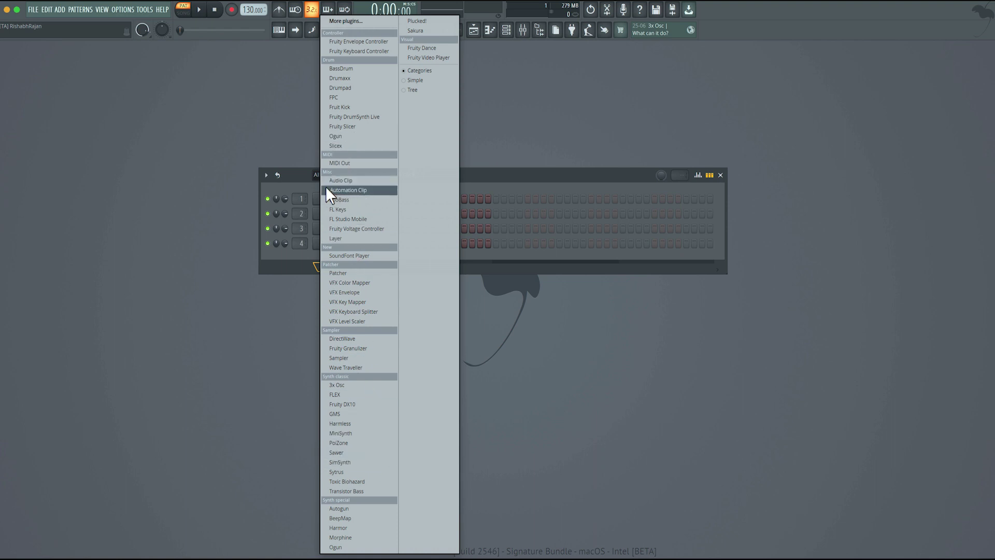
left_click(304, 186)
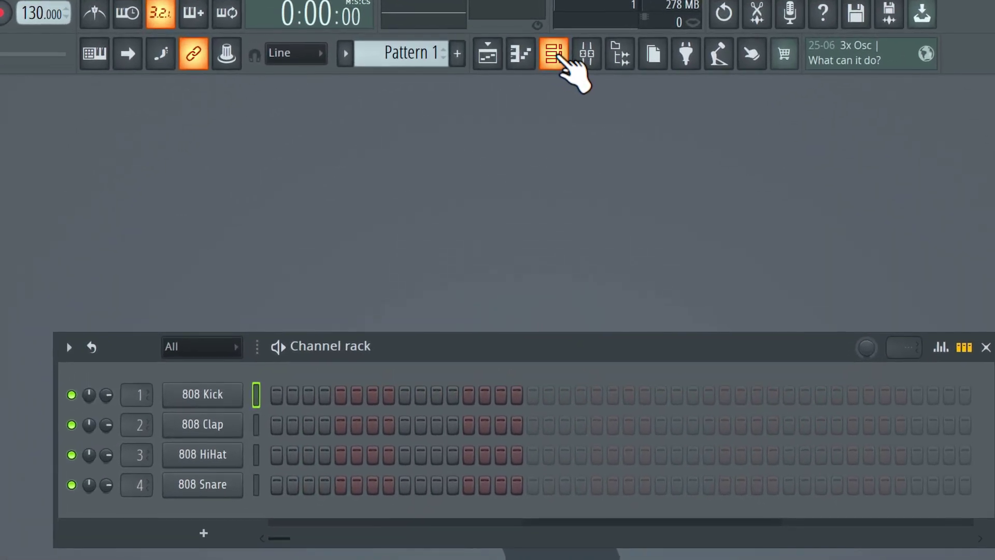
left_click(516, 36)
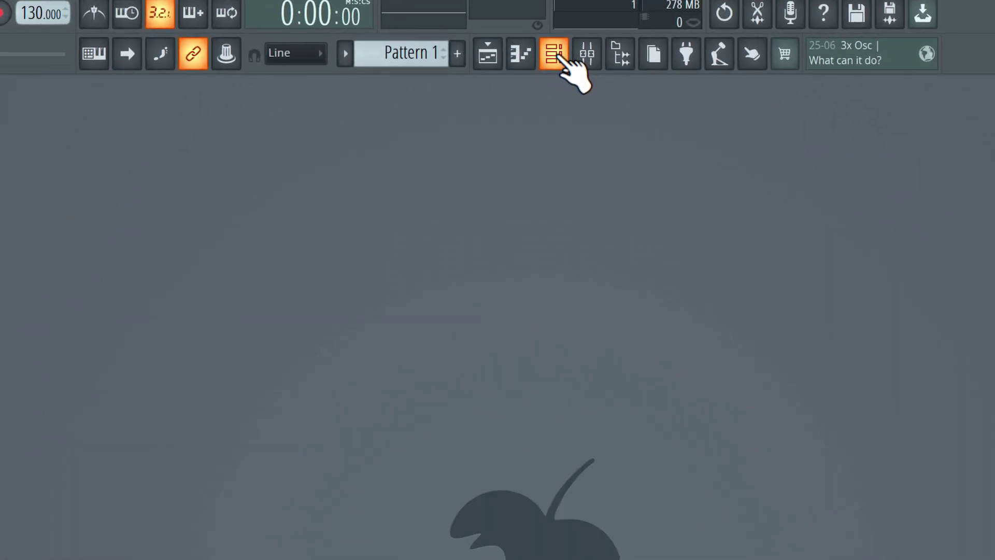
Step: In the mixer, lower Insert 4's volume and pan it to the left
left_click(587, 53)
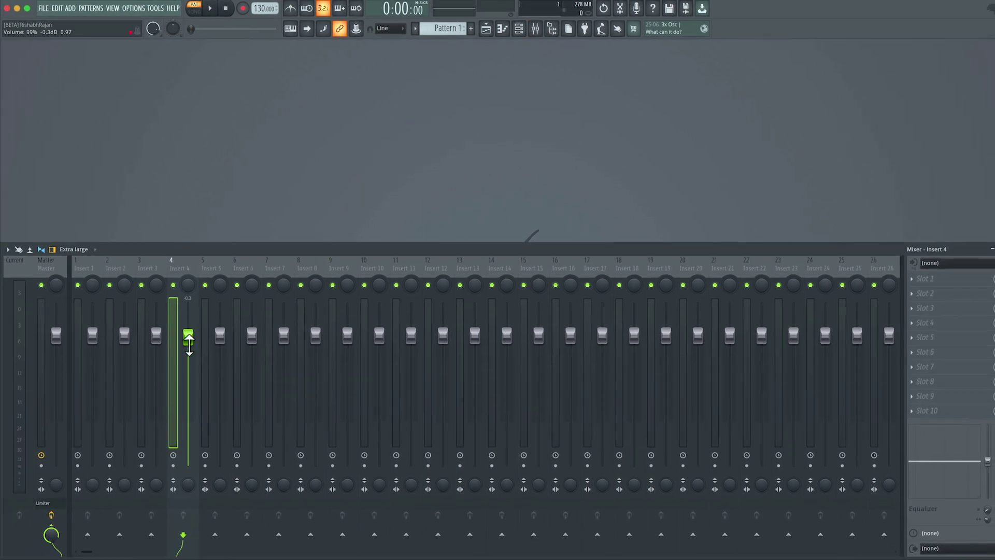
mouse_move(188, 336)
left_mouse_down()
mouse_move(188, 363)
mouse_move(188, 341)
left_mouse_up()
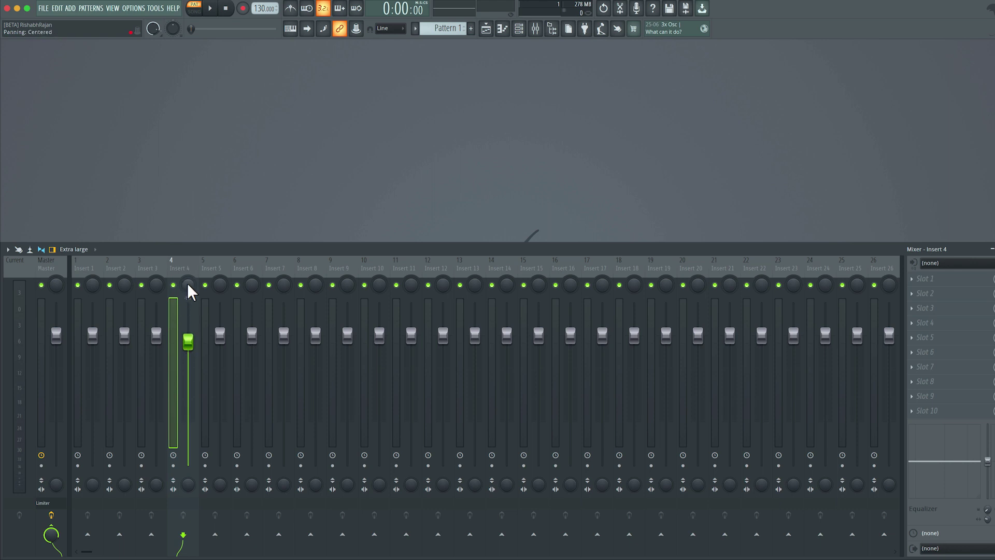
left_click_drag(189, 285, 188, 300)
Step: Select Insert 5 and dismiss Slot 1's effect list without loading a plugin
left_click(215, 268)
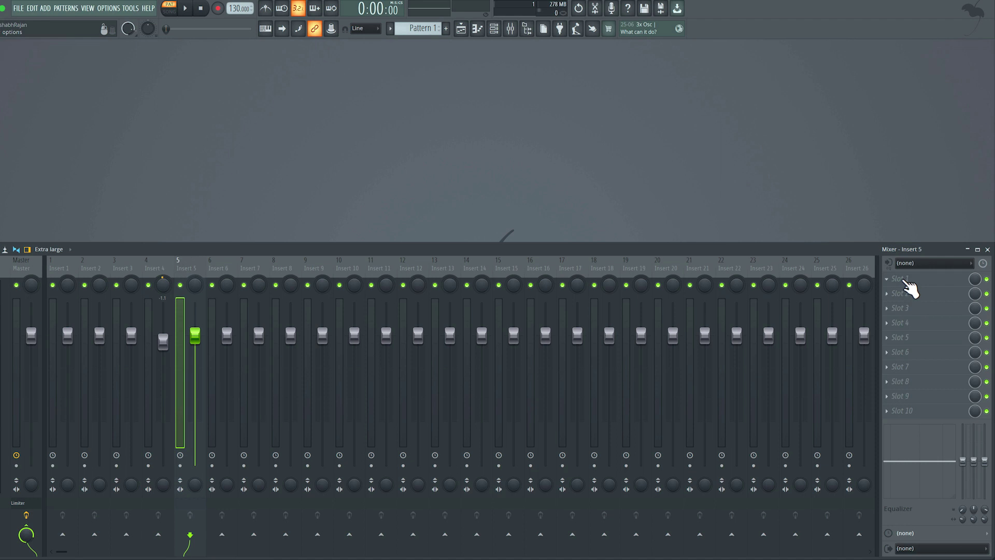
left_click(902, 278)
mouse_move(934, 292)
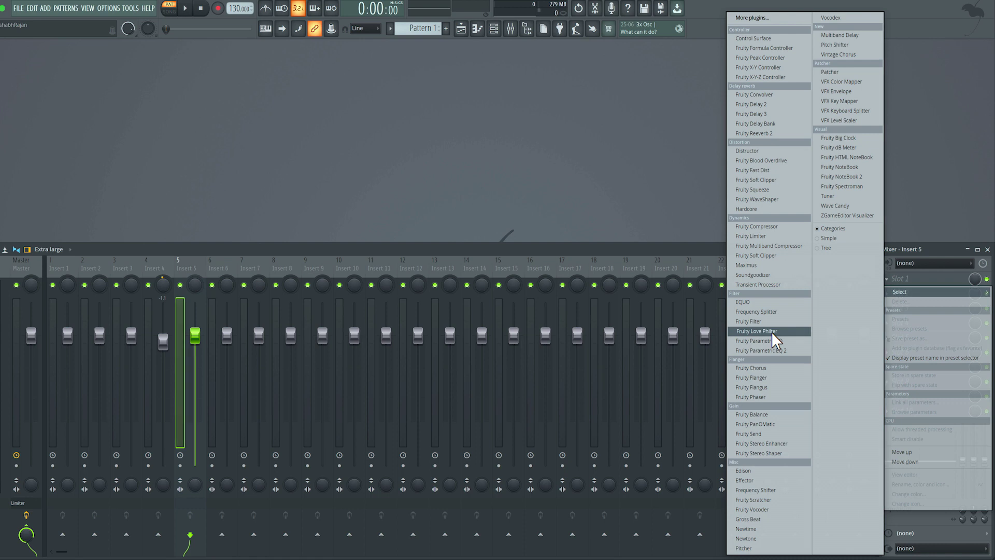
left_click(640, 251)
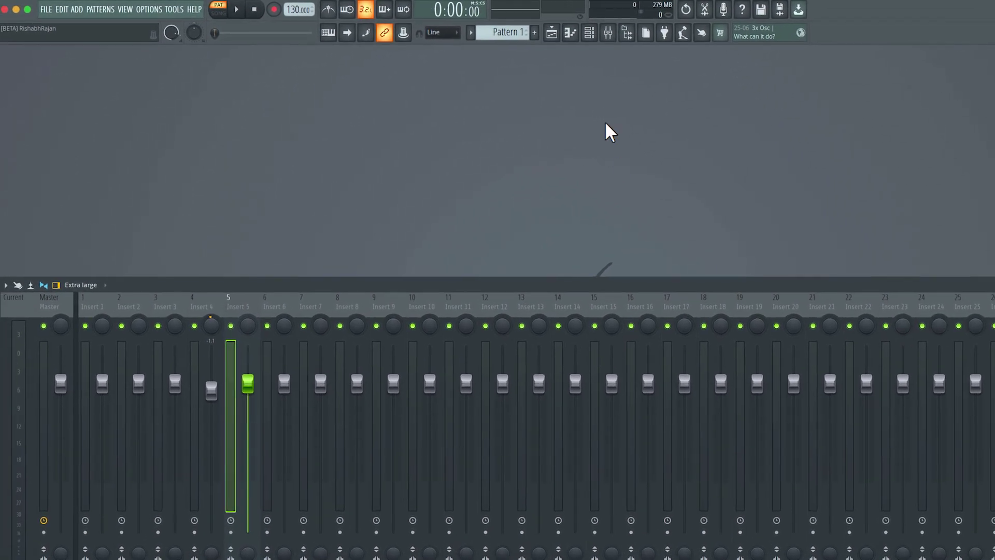
Step: Browse Packs > Drums (ModeAudio) > Cymbals beside the channel rack and preview HouseGen Crash 02
left_click(625, 34)
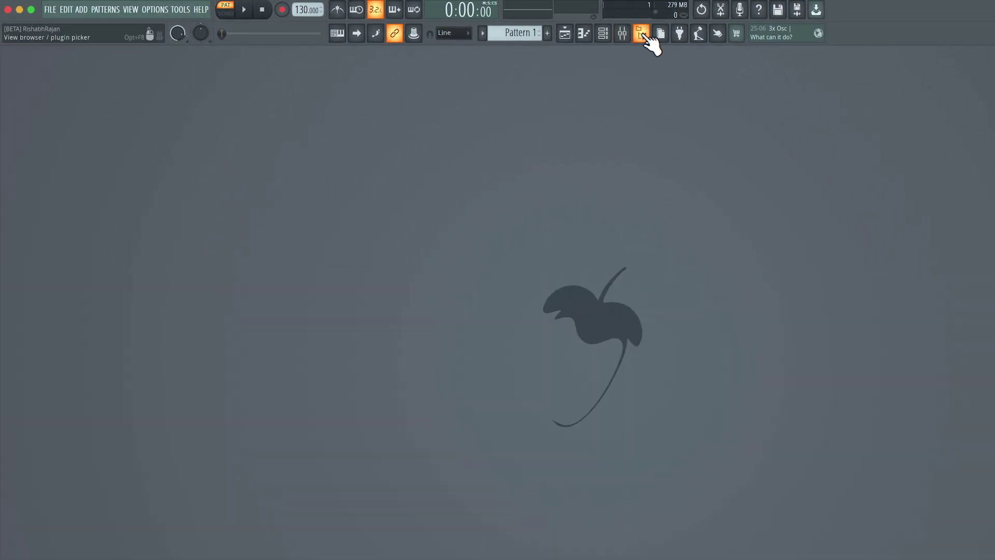
left_click(642, 34)
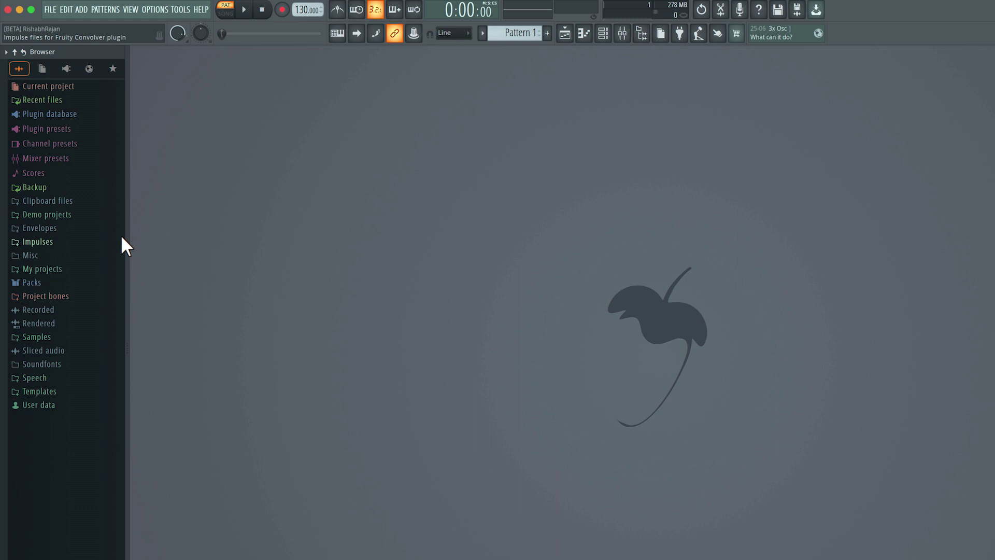
left_click(34, 282)
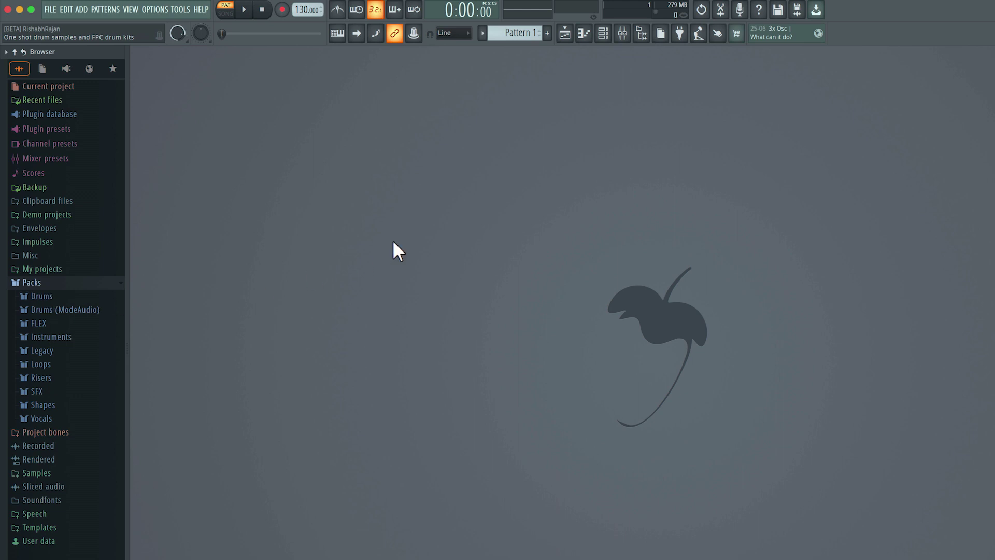
left_click(603, 34)
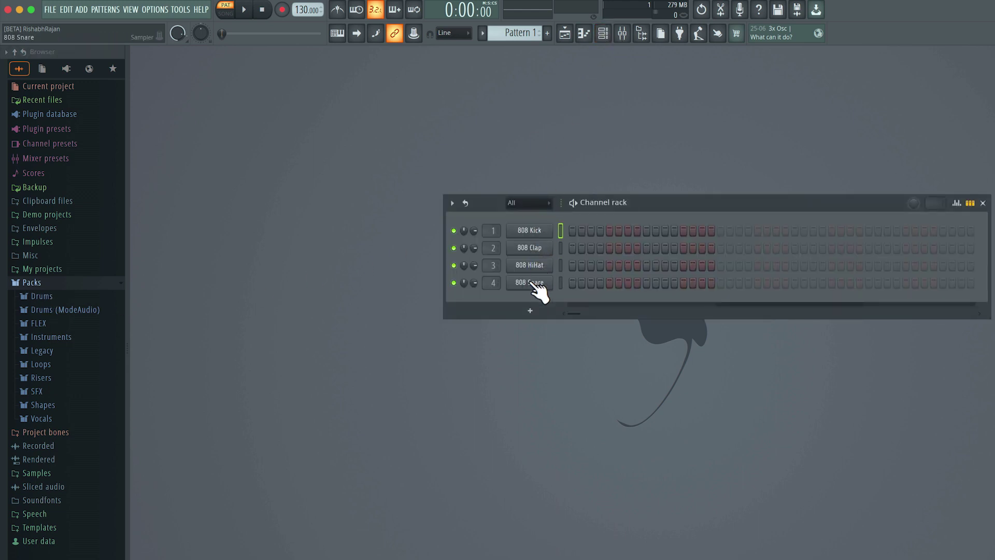
left_click(55, 309)
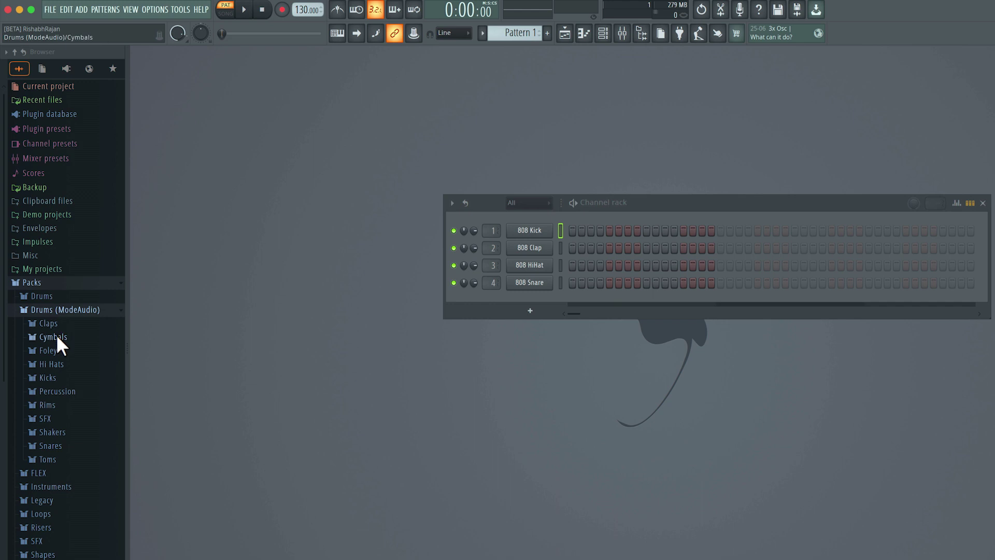
left_click(57, 334)
left_click(62, 360)
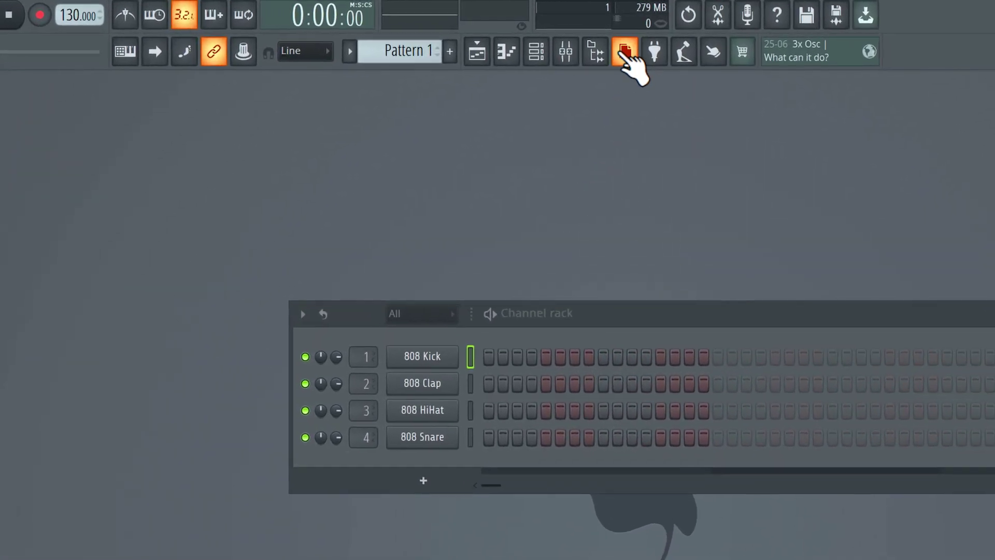
Step: Hide the browser, cycle through mixer, channel rack and piano roll, then show the playlist
left_click(604, 61)
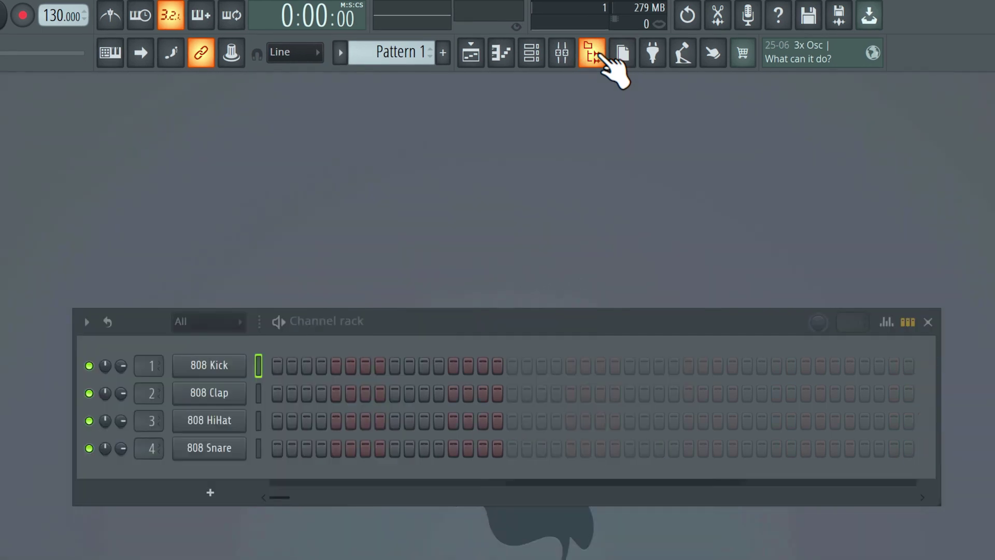
left_click(574, 59)
left_click(533, 55)
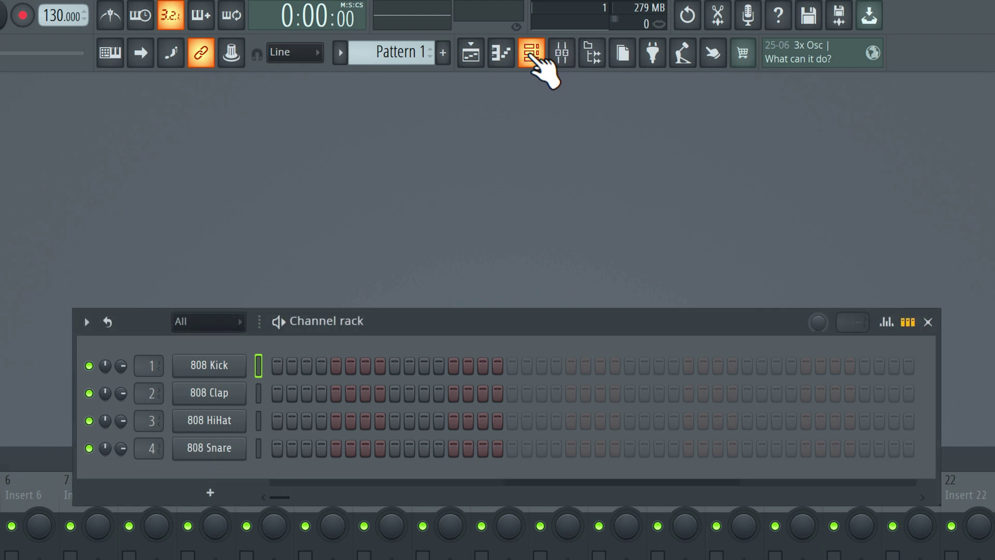
left_click(535, 55)
left_click(502, 54)
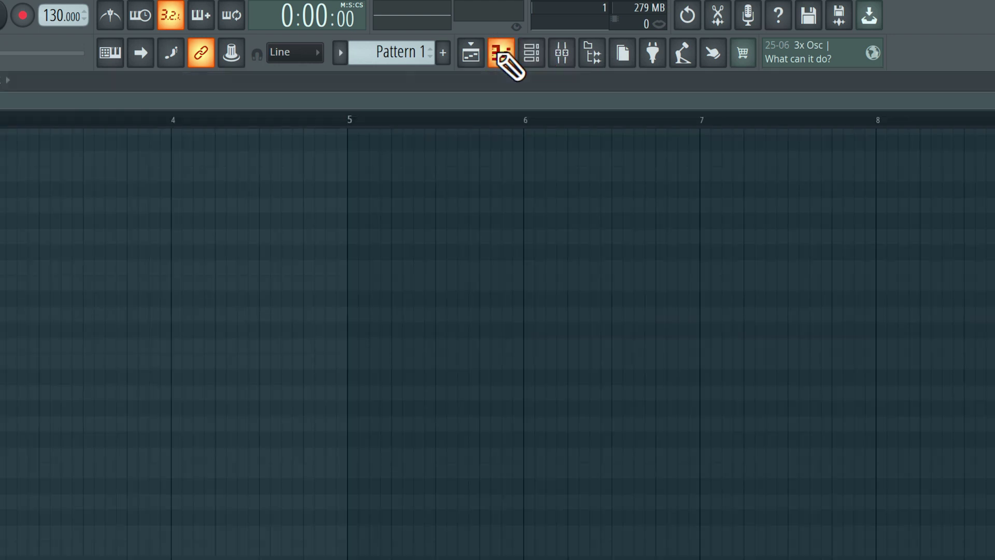
left_click(502, 54)
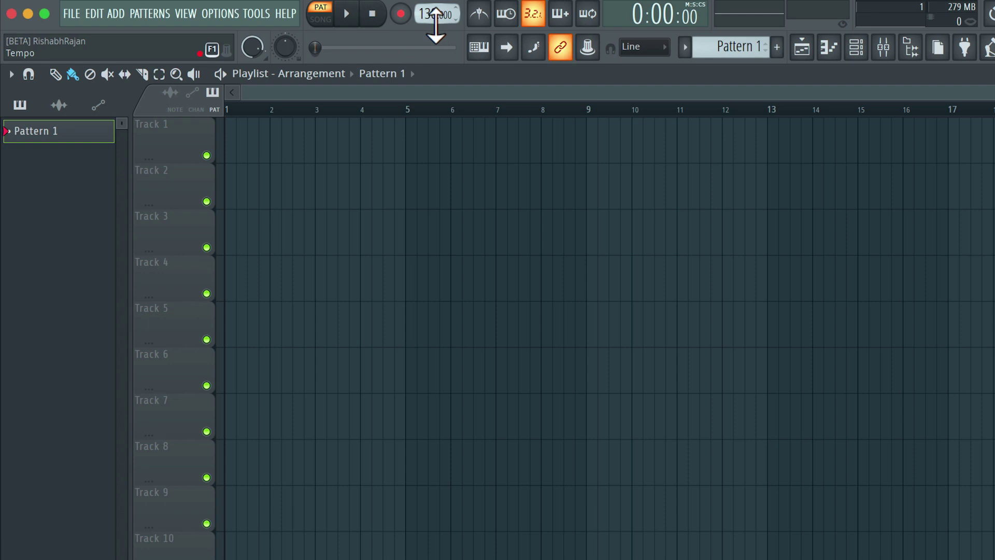
Step: Drag the tempo display, play, switch from pattern to song mode, then stop at 0:00:00
left_click(436, 16)
mouse_move(435, 16)
left_mouse_down()
mouse_move(436, 47)
mouse_move(436, 26)
left_mouse_up()
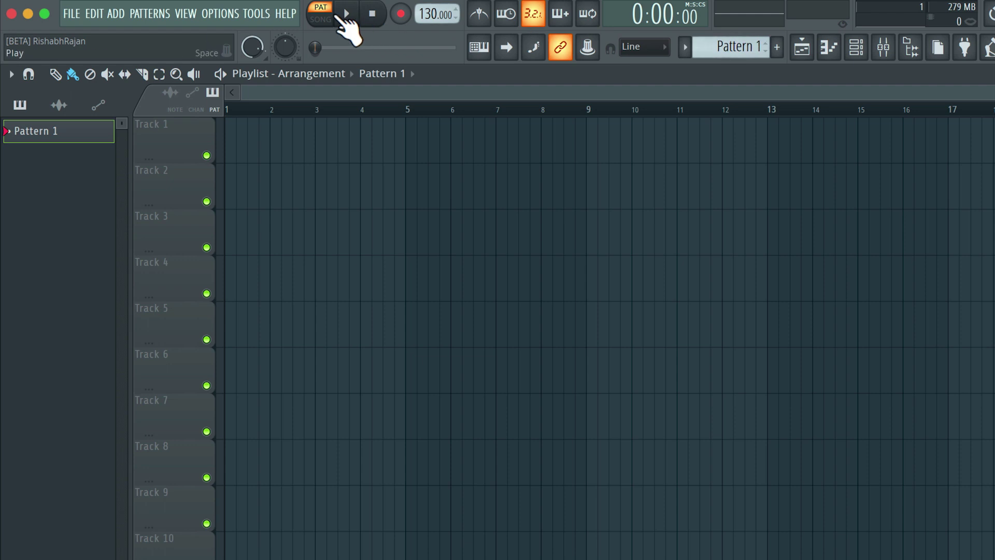
left_click(347, 14)
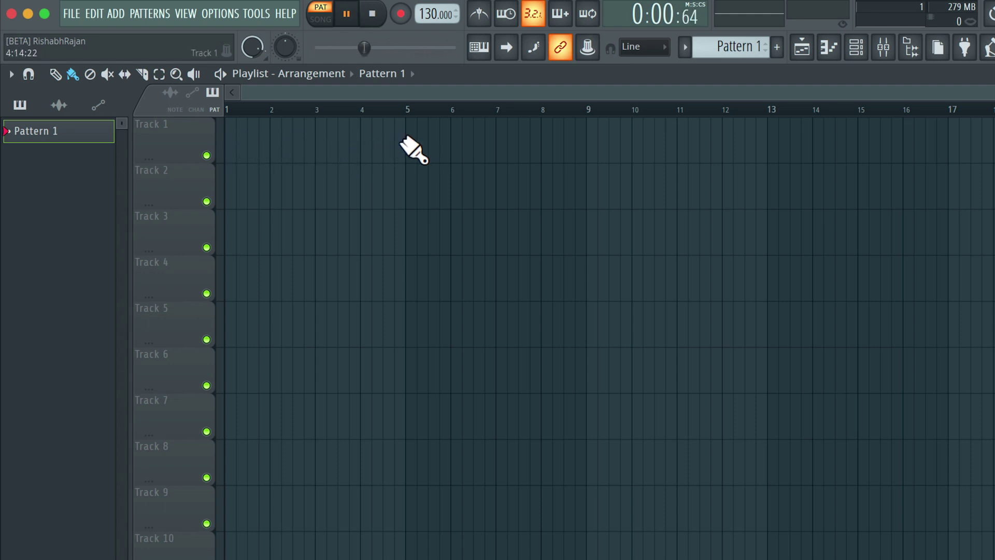
left_click(324, 21)
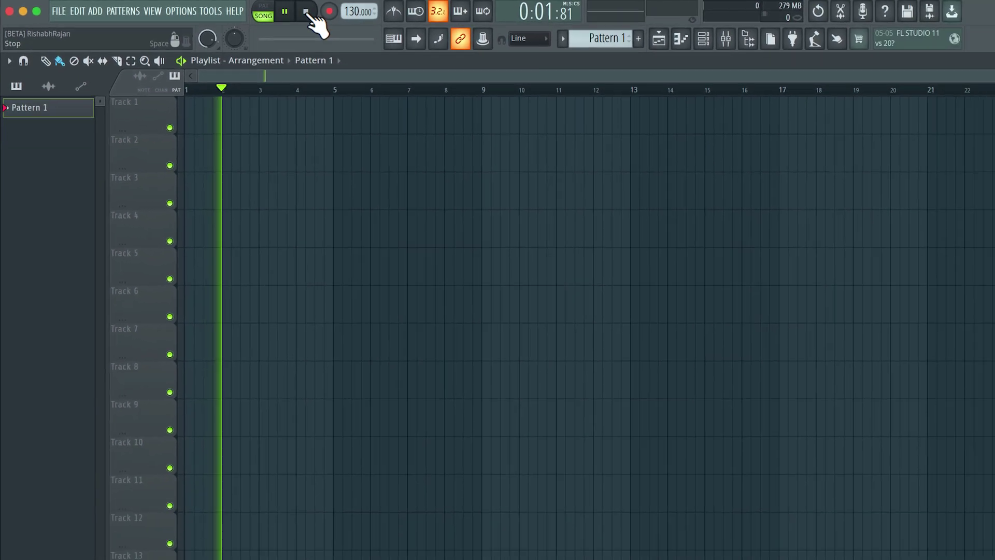
left_click(309, 13)
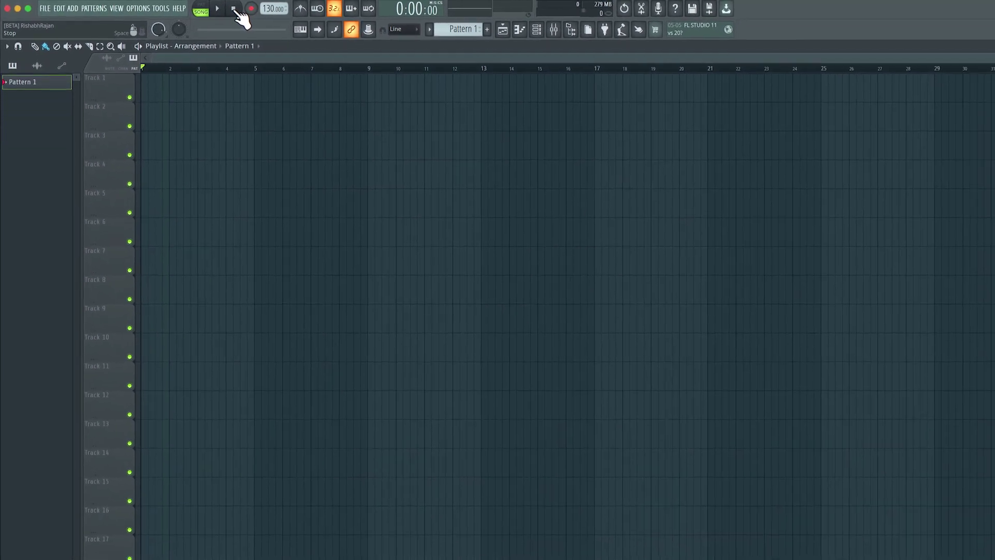